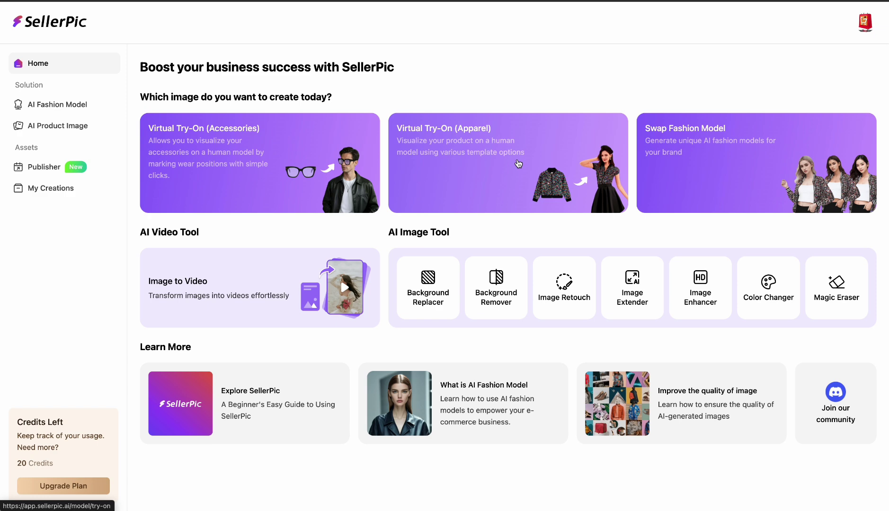
Open the Virtual Try-On (Apparel) workspace from the SellerPic Home page.
left_click(519, 163)
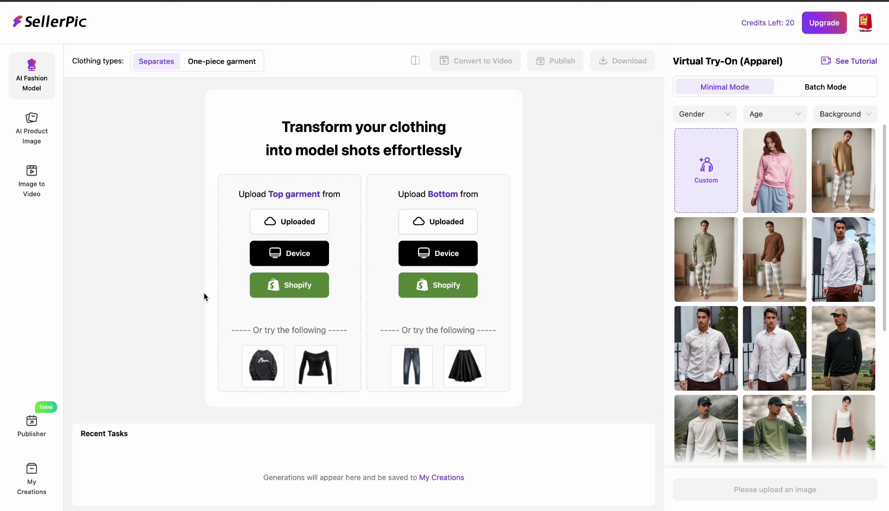
Upload the floral long-sleeve top from the computer as the top, and use the sample jeans as the bottom.
left_click(283, 255)
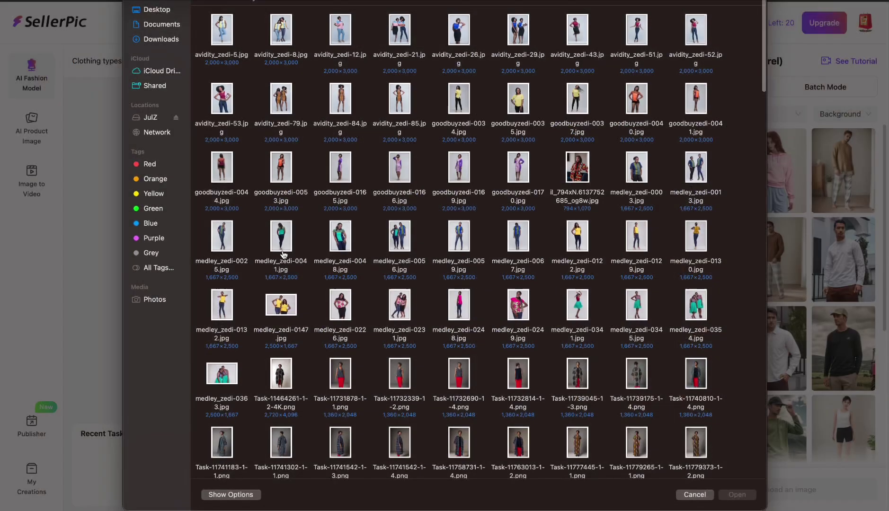
left_click(287, 13)
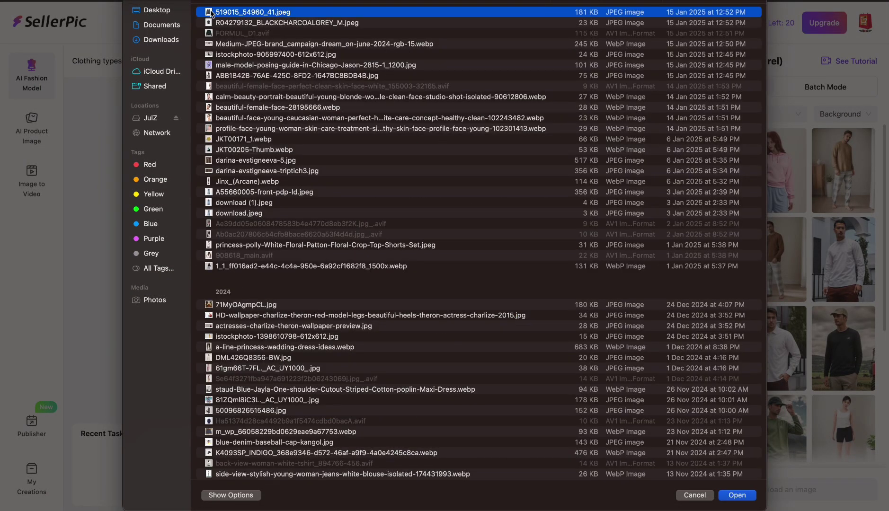
double_click(228, 15)
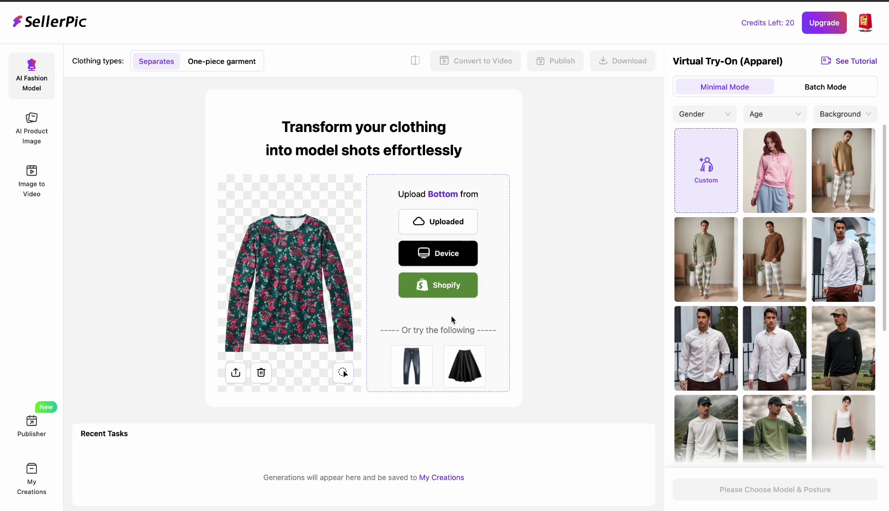
left_click(417, 377)
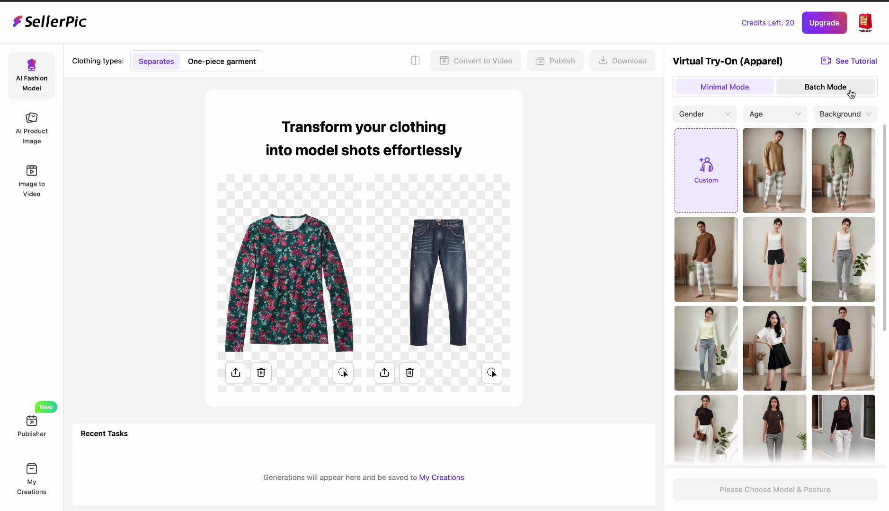
Filter the model gallery to Gender Female and Age Adults, leaving Background unchanged.
left_click(707, 119)
left_click(692, 142)
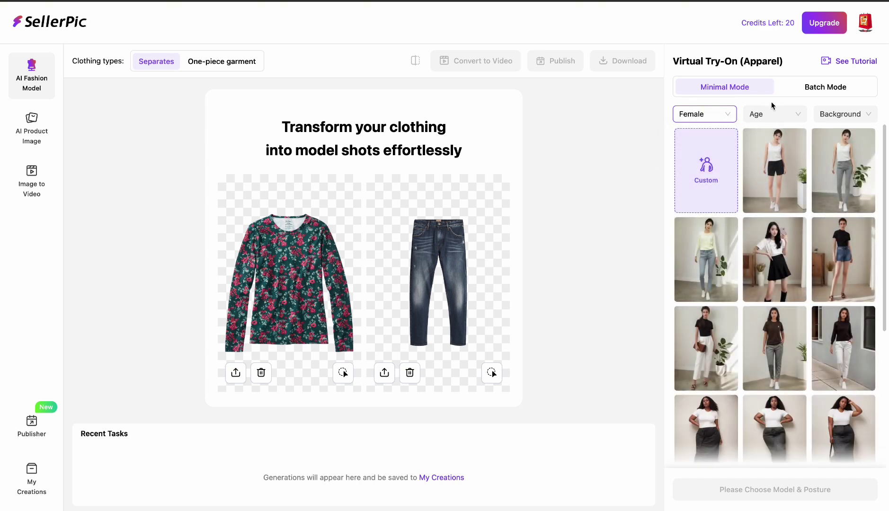
left_click(775, 117)
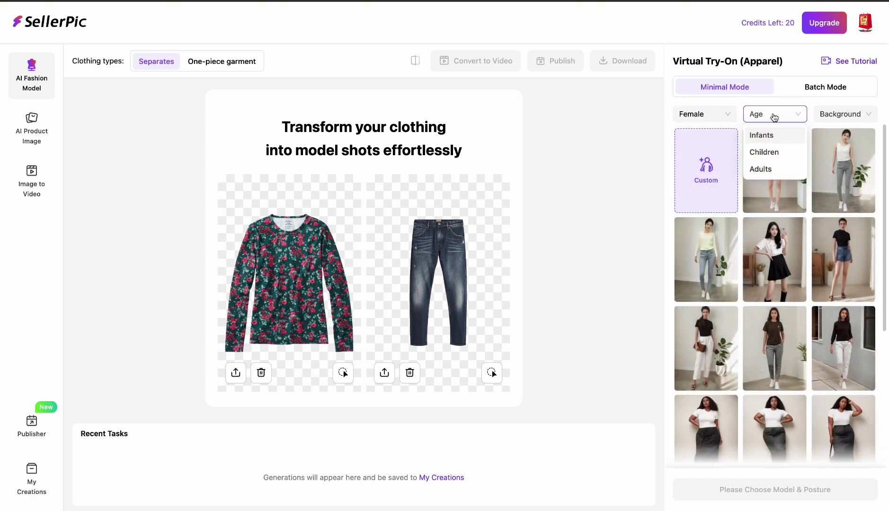
left_click(760, 169)
left_click(846, 115)
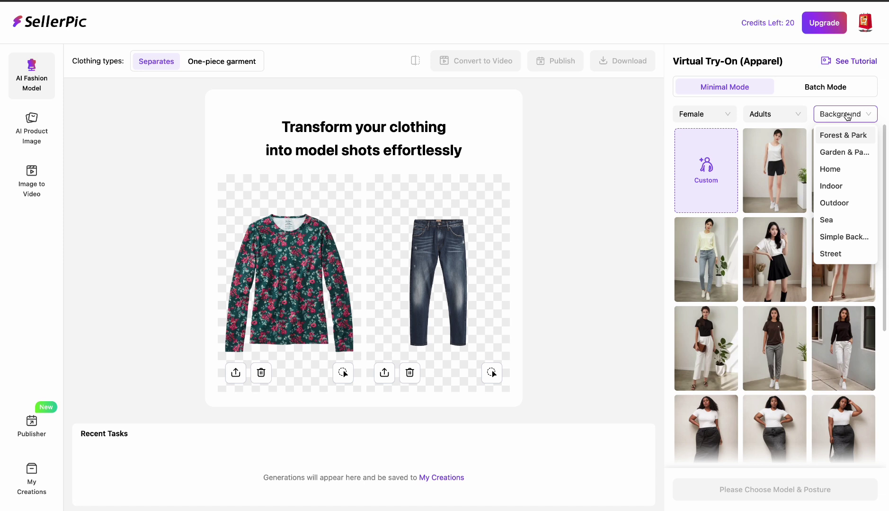
left_click(787, 99)
Pick the standing female model in the grey long-sleeve top and trousers as the pose.
scroll(761, 300, "down", 5)
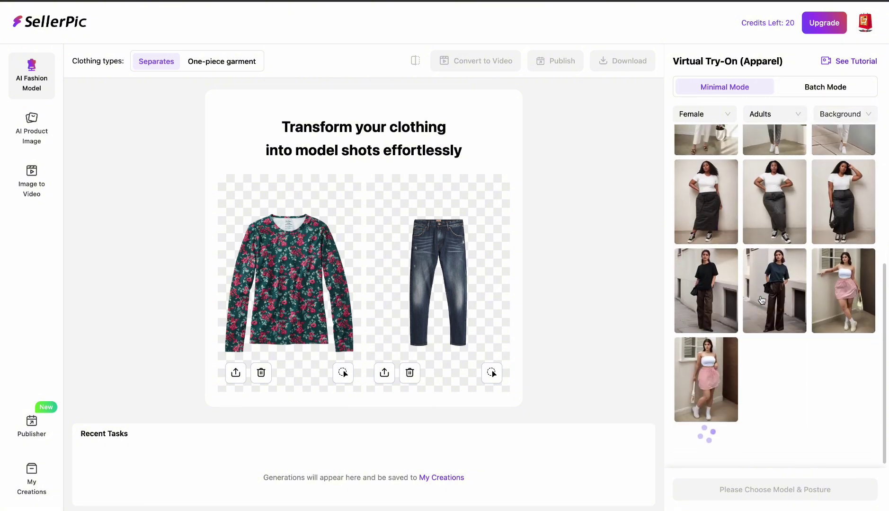
scroll(761, 300, "down", 5)
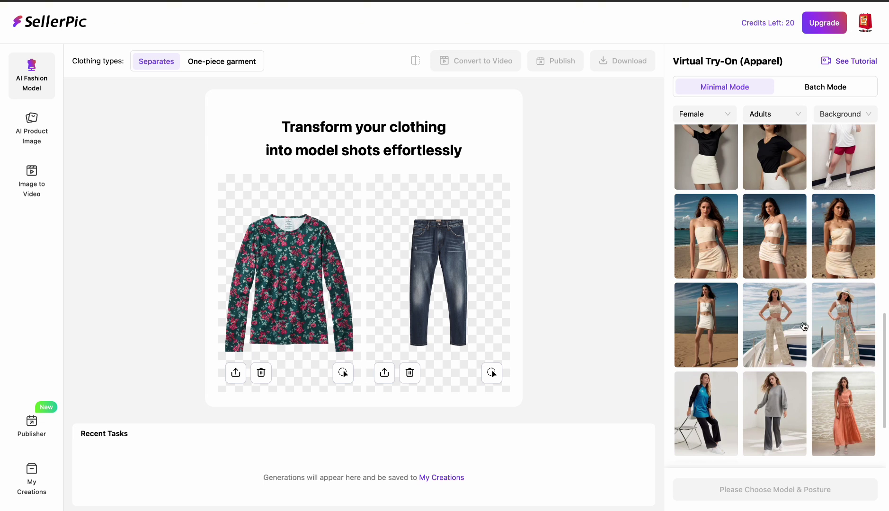
scroll(803, 326, "down", 3)
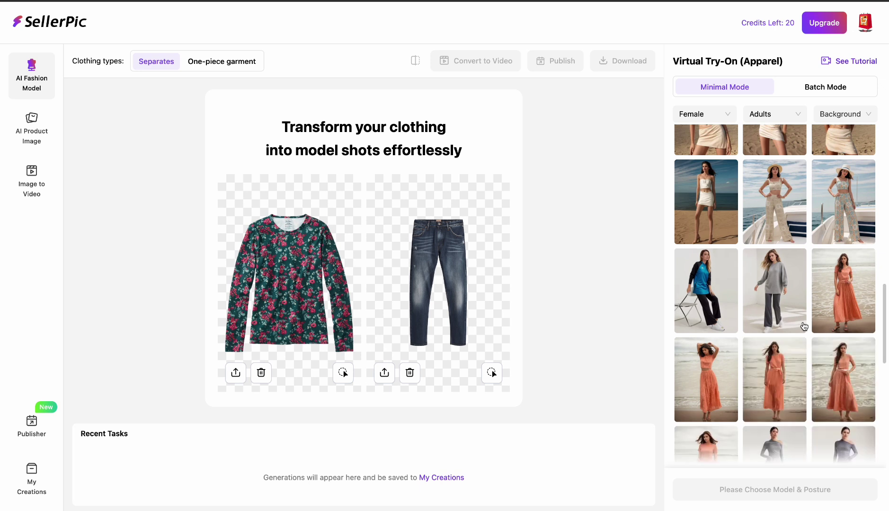
scroll(804, 326, "down", 6)
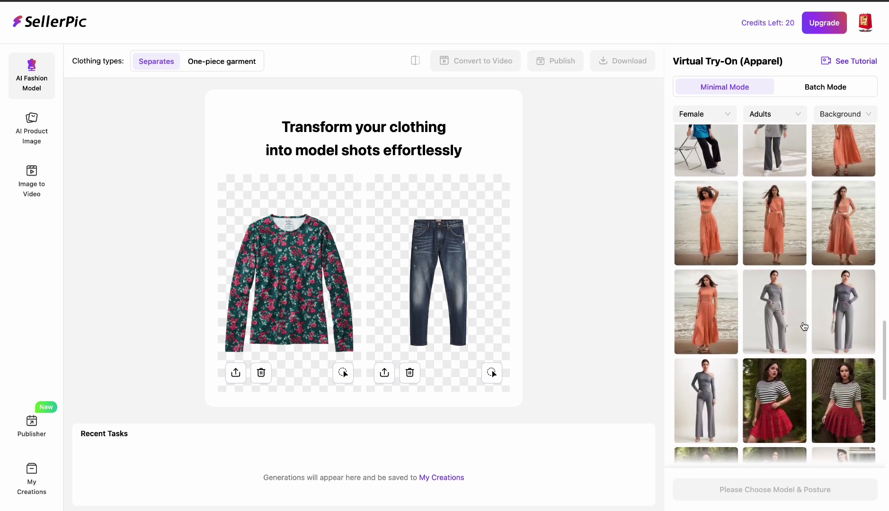
scroll(803, 327, "down", 1)
scroll(804, 327, "down", 8)
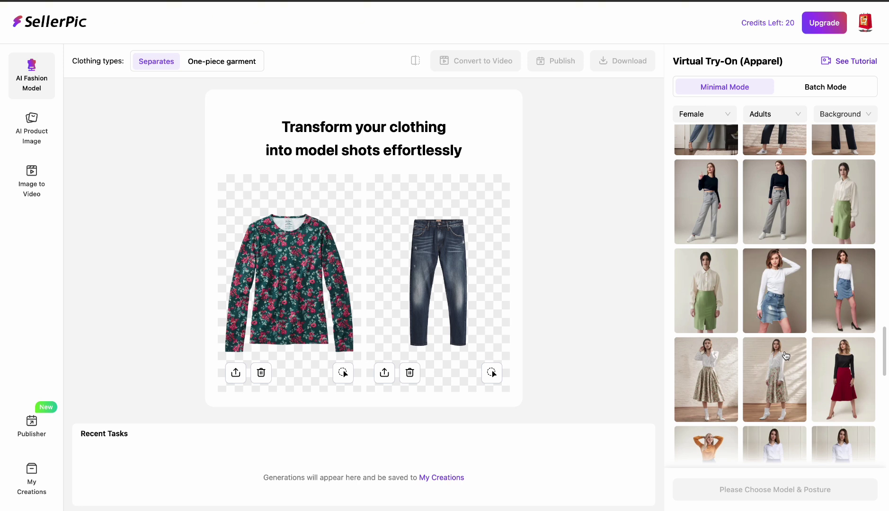
scroll(786, 331, "up", 10)
left_click(791, 282)
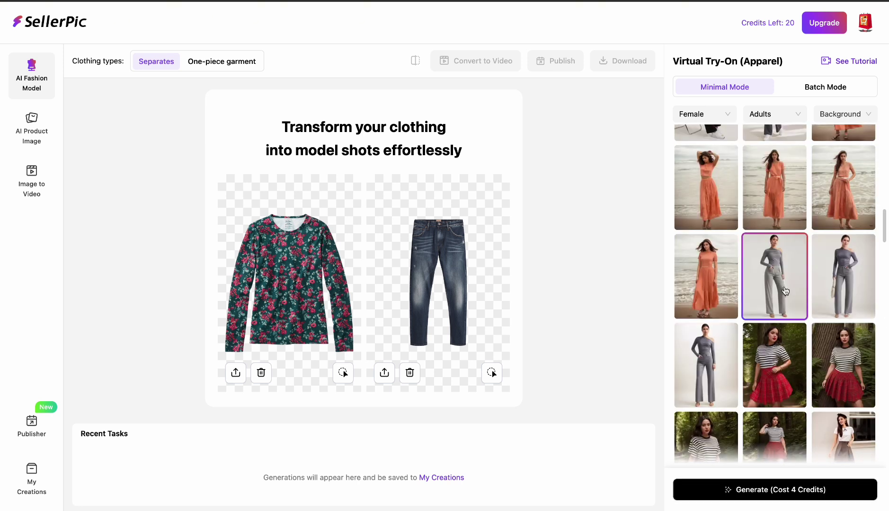
Generate the try-on image for 4 credits and enlarge the result to view its details.
left_click(759, 491)
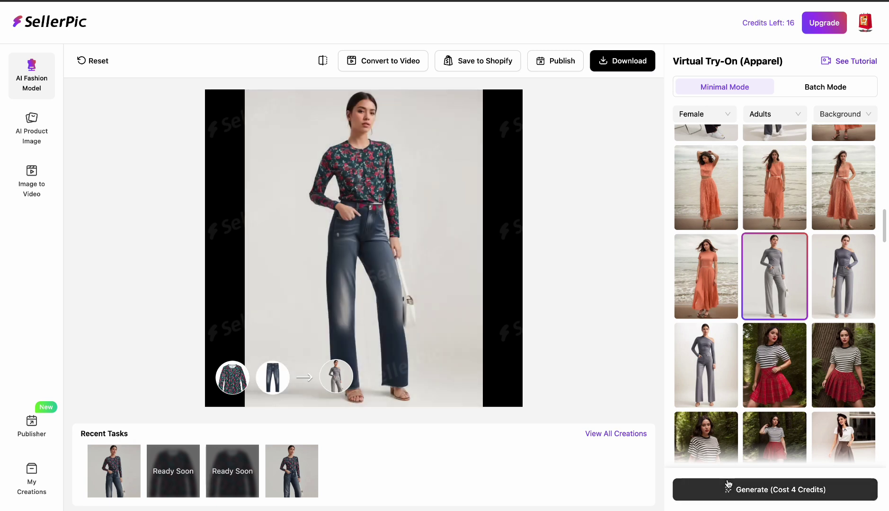
left_click(426, 199)
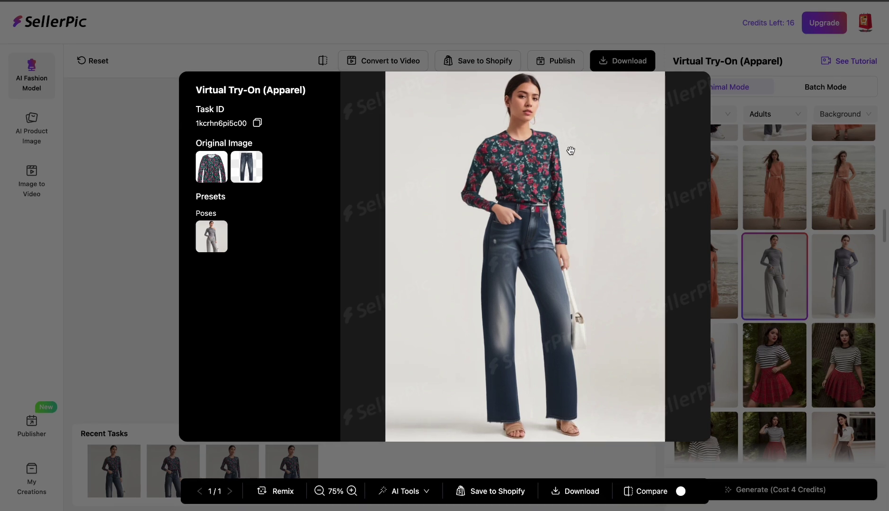
scroll(571, 151, "up", 2)
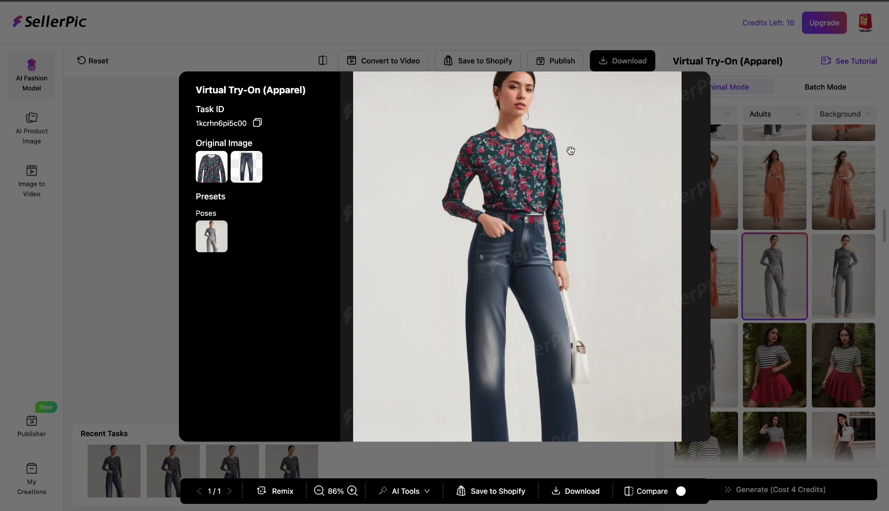
scroll(570, 151, "up", 1)
scroll(570, 151, "down", 2)
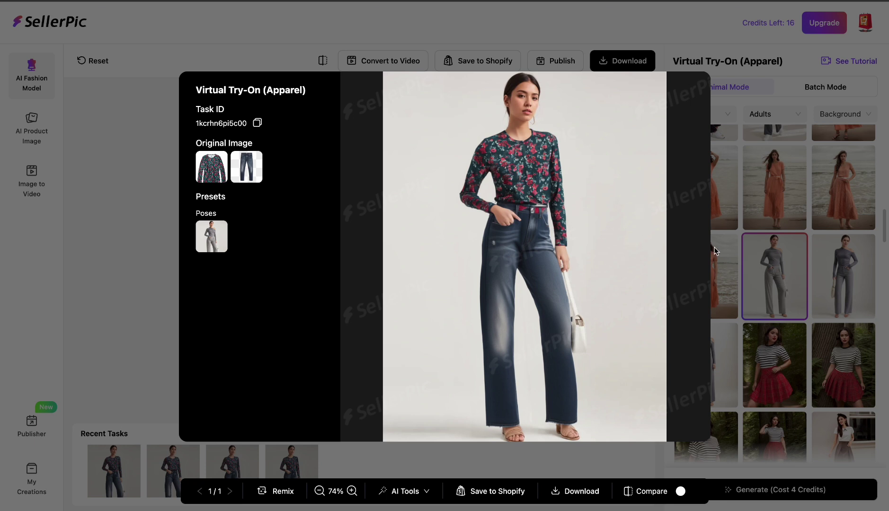
left_click(757, 253)
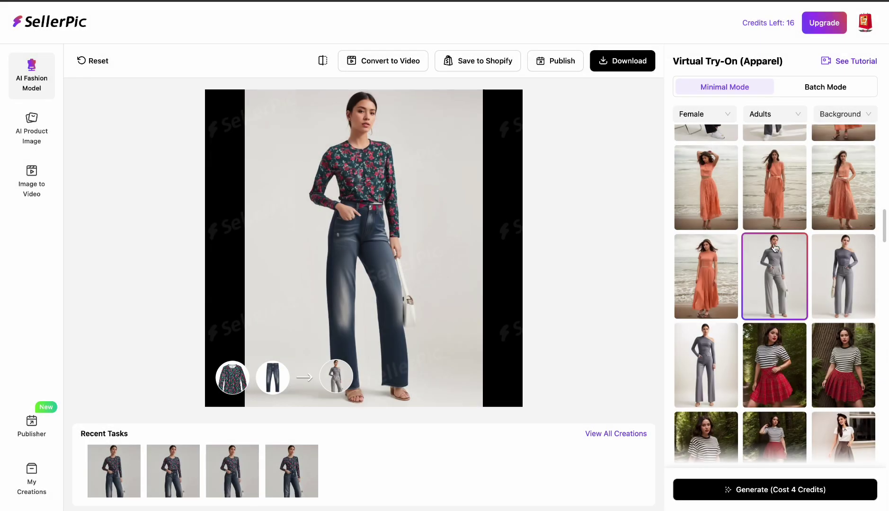
scroll(784, 284, "up", 5)
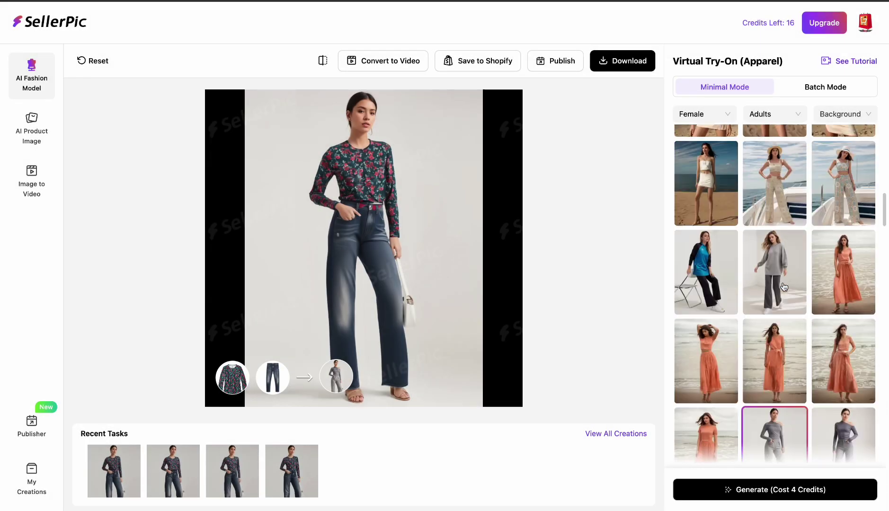
scroll(783, 289, "up", 5)
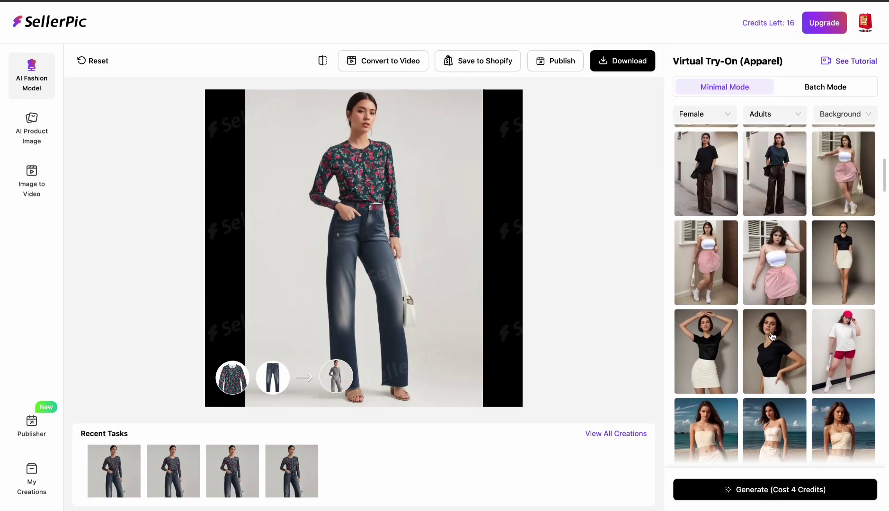
scroll(771, 342, "up", 5)
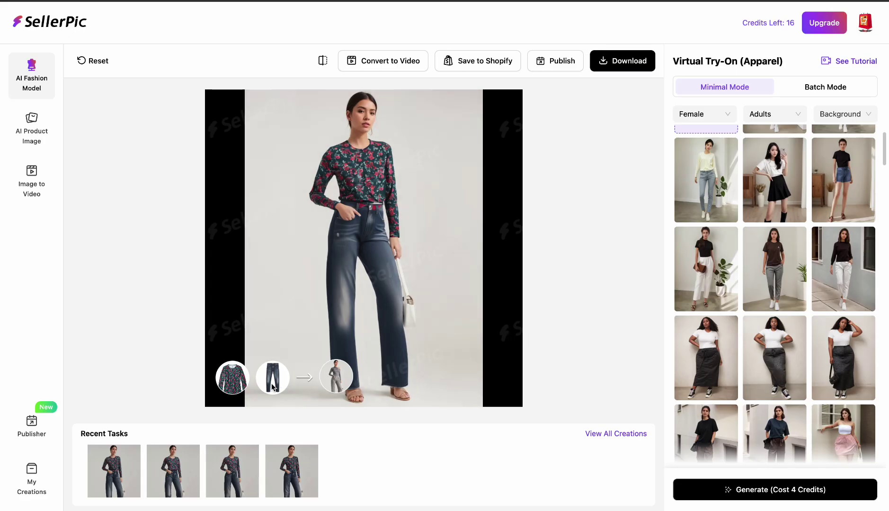
scroll(679, 228, "down", 15)
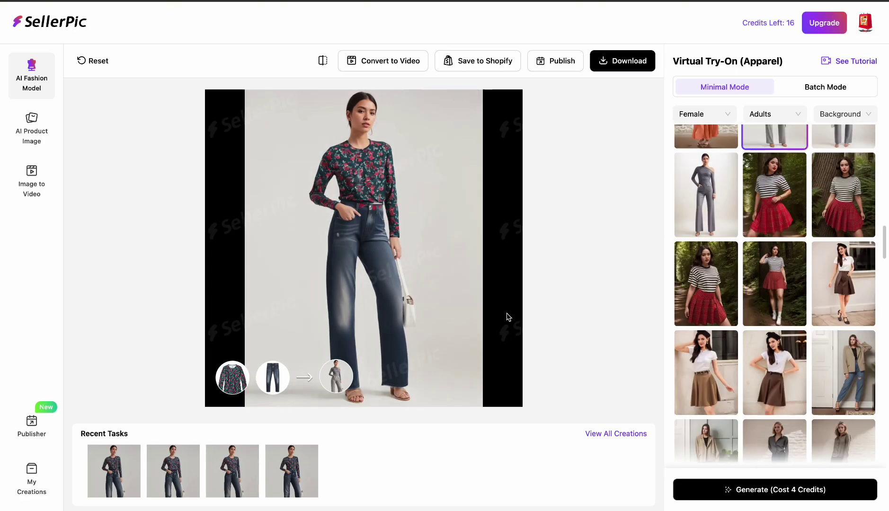
left_click(397, 227)
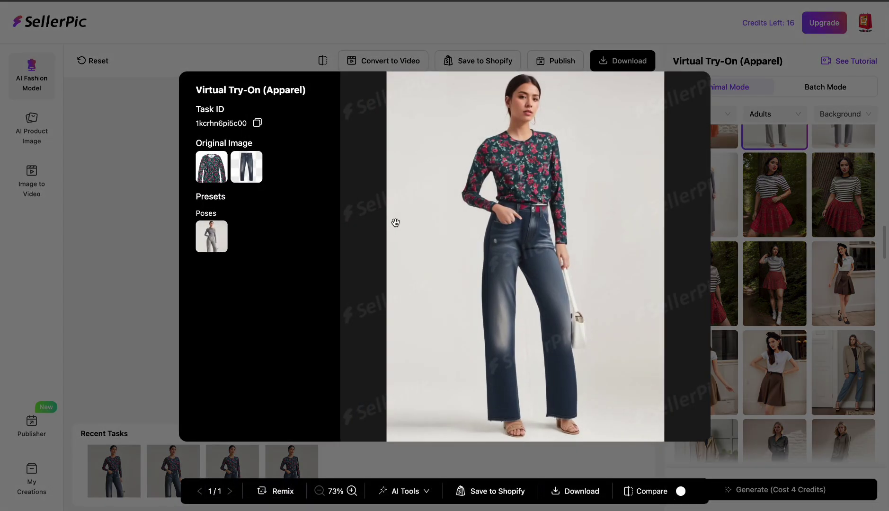